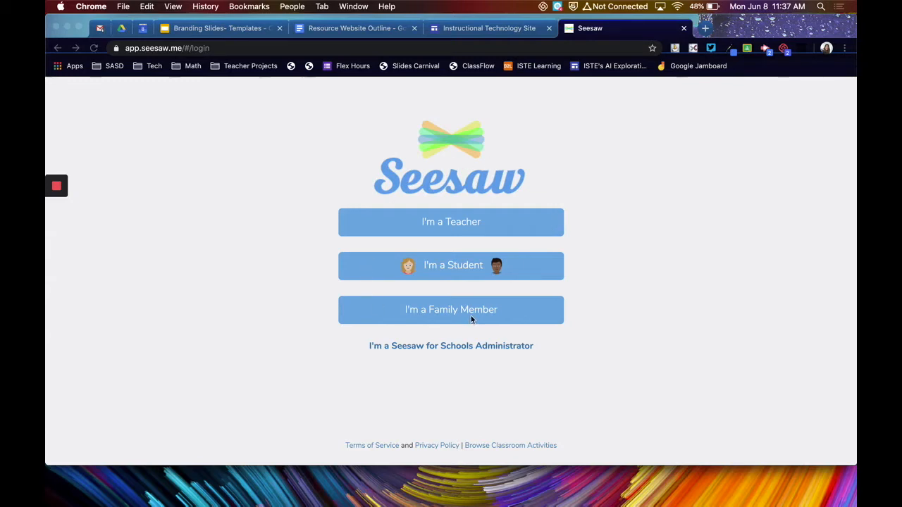
Sign in to Seesaw as a teacher with the existing Google account.
{"action": "left_click", "coordinate": [441, 222]}
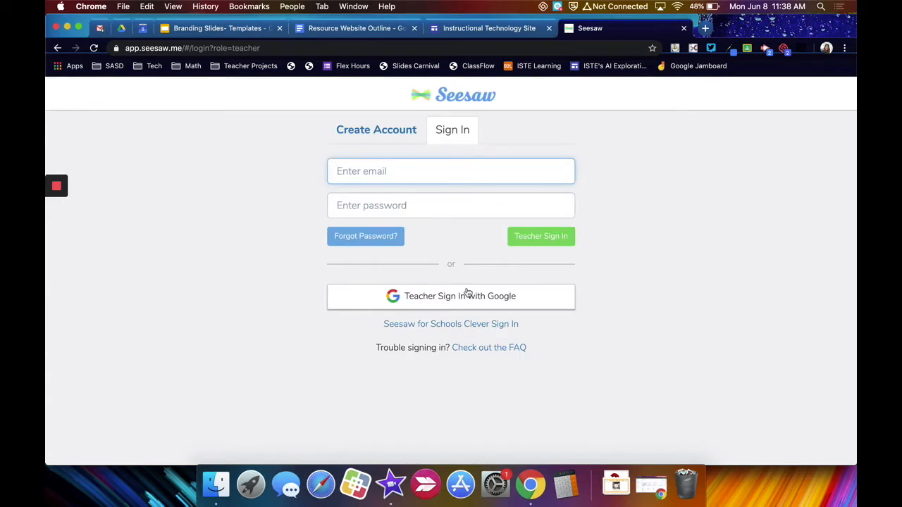
{"action": "left_click", "coordinate": [468, 298]}
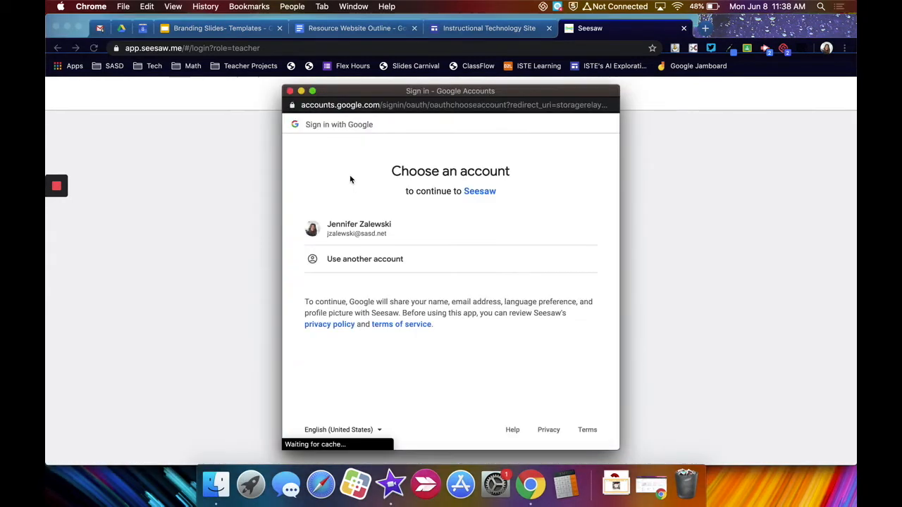
{"action": "left_click", "coordinate": [353, 229]}
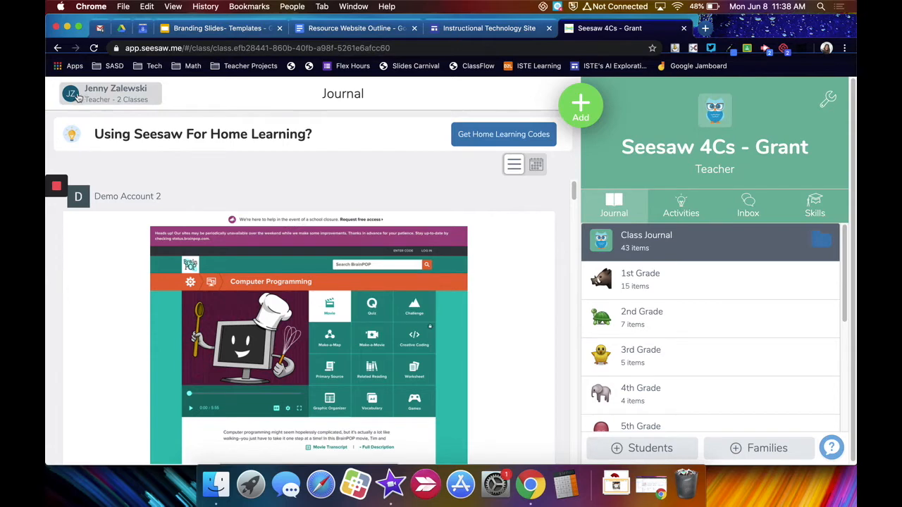
Create a new class named "3rd Grade All Stars" with grade level 3rd.
{"action": "left_click", "coordinate": [105, 96]}
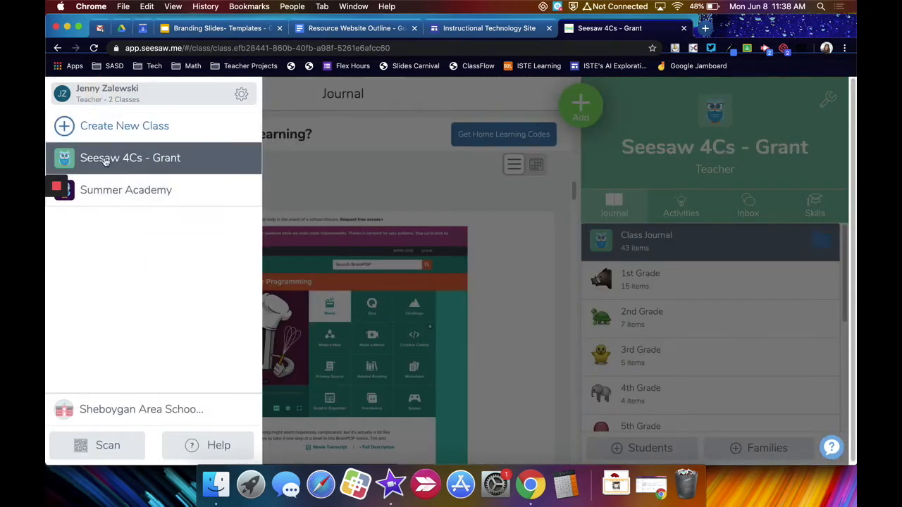
{"action": "mouse_move", "coordinate": [57, 188]}
{"action": "left_click", "coordinate": [55, 257]}
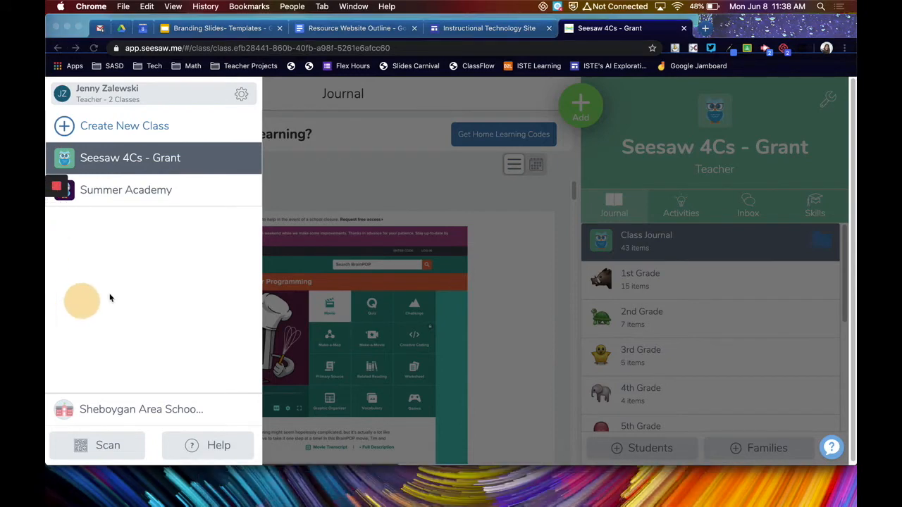
{"action": "left_click", "coordinate": [95, 127]}
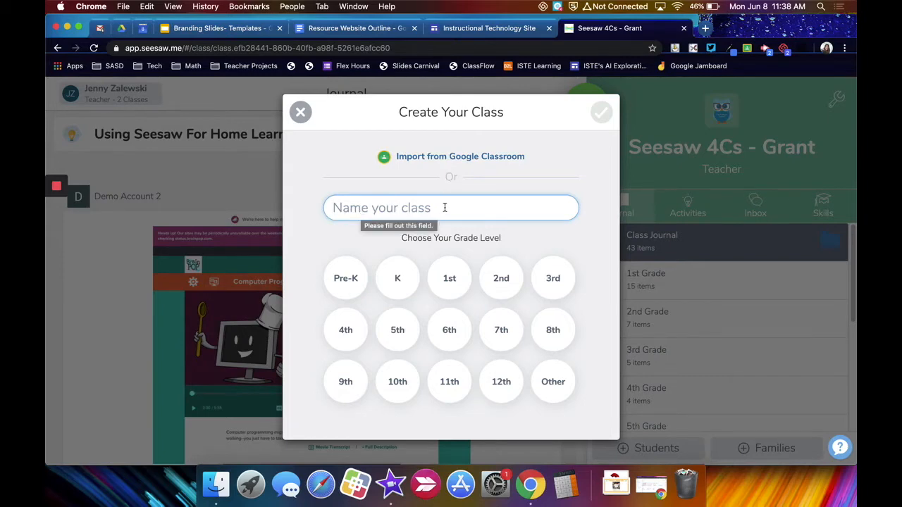
{"action": "type", "text": "3rd Grade All Stars"}
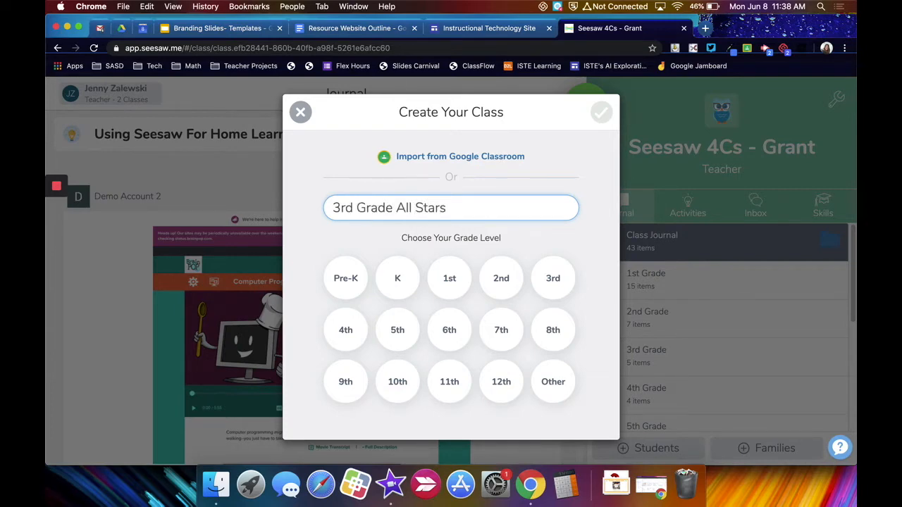
{"action": "left_click", "coordinate": [553, 274]}
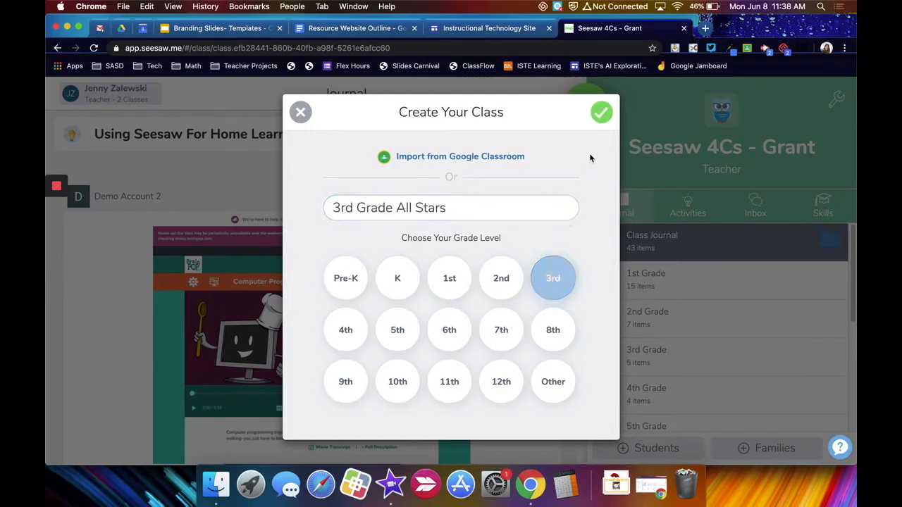
{"action": "left_click", "coordinate": [600, 113]}
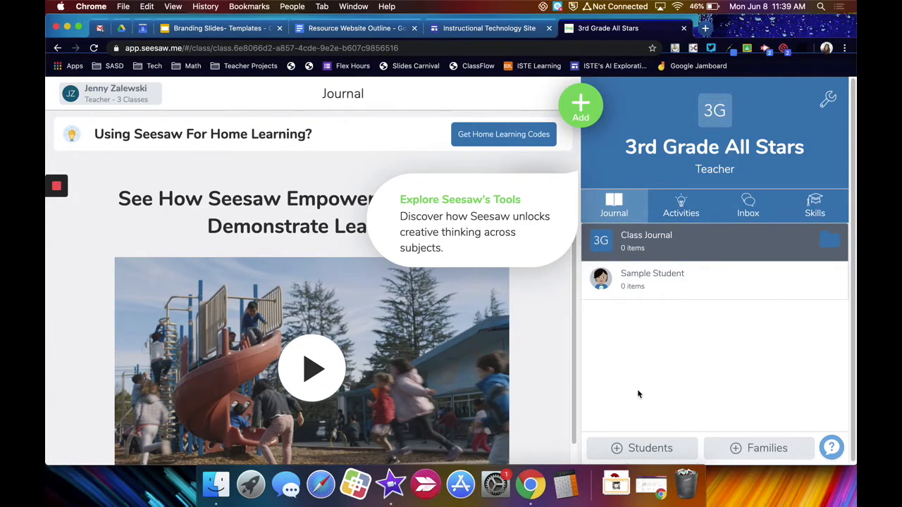
Set the class up for student sign-in with Google or email accounts, and bring up the student invite email.
{"action": "left_click", "coordinate": [636, 448]}
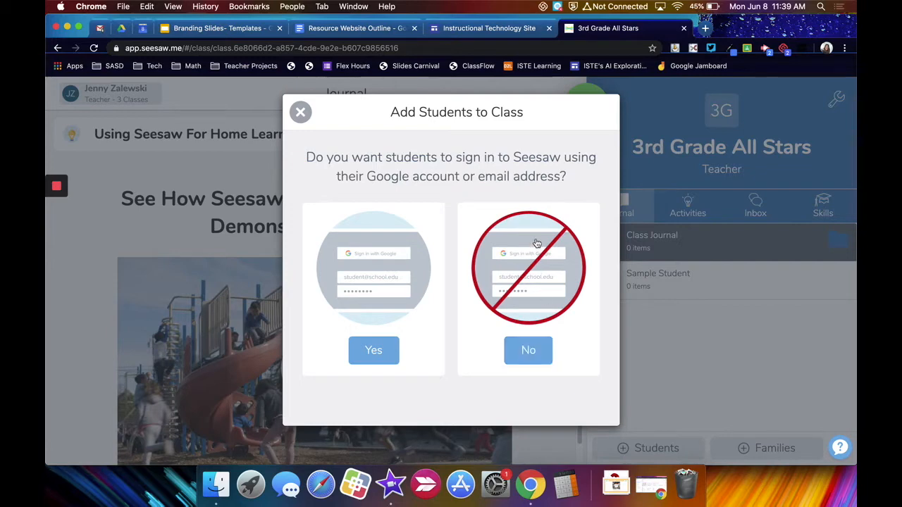
{"action": "left_click", "coordinate": [367, 354]}
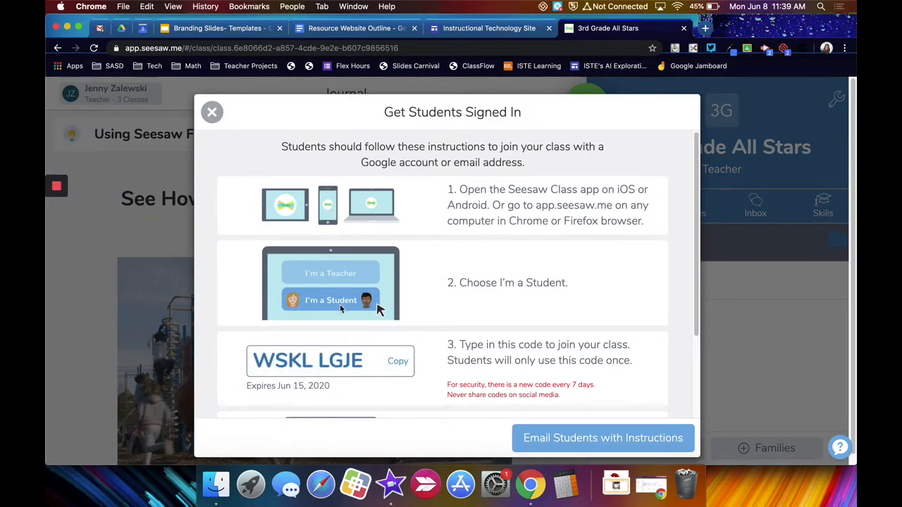
{"action": "left_click_drag", "start_coordinate": [697, 168], "coordinate": [684, 266]}
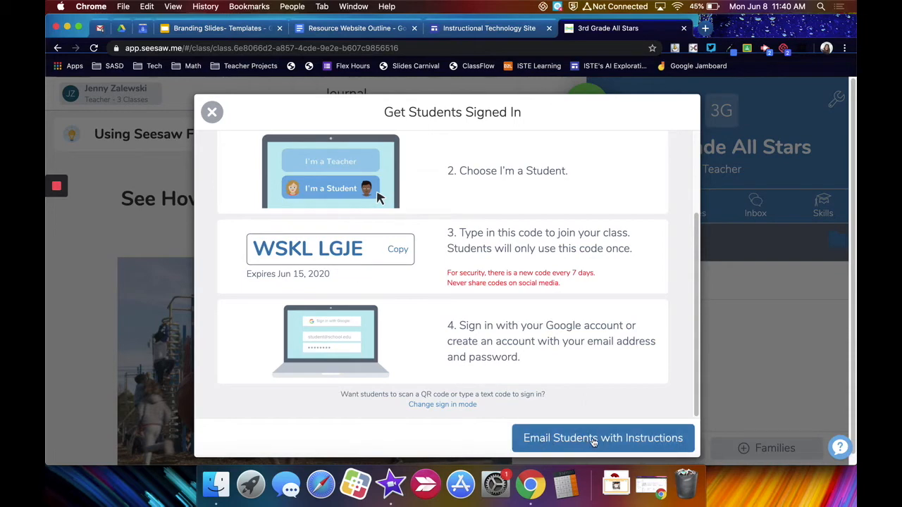
{"action": "left_click", "coordinate": [638, 439]}
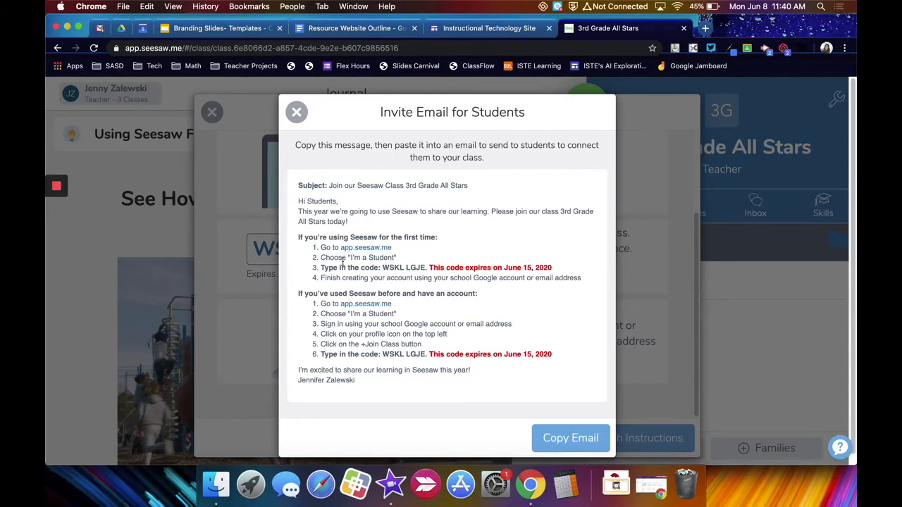
Switch to the student's browser window and go to the Seesaw student sign-in page.
{"action": "left_click_drag", "start_coordinate": [742, 26], "coordinate": [741, 45]}
{"action": "left_click", "coordinate": [719, 27]}
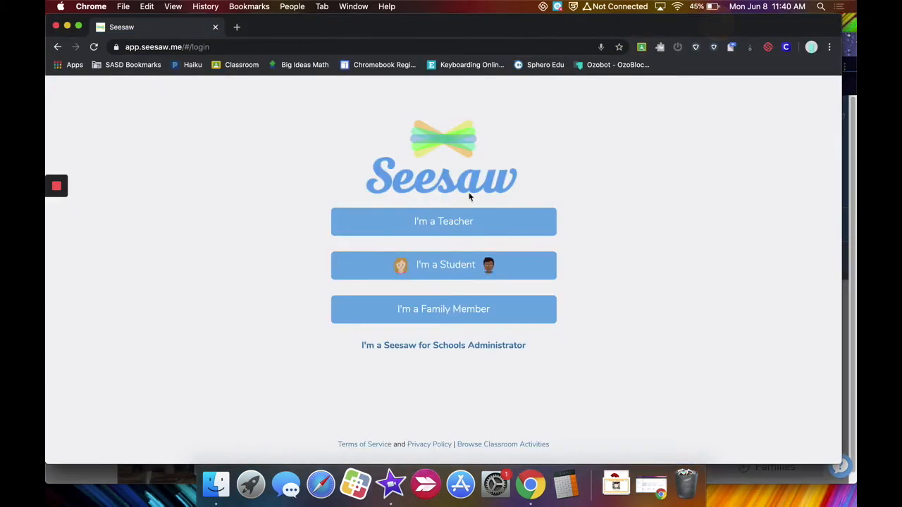
{"action": "left_click", "coordinate": [435, 266]}
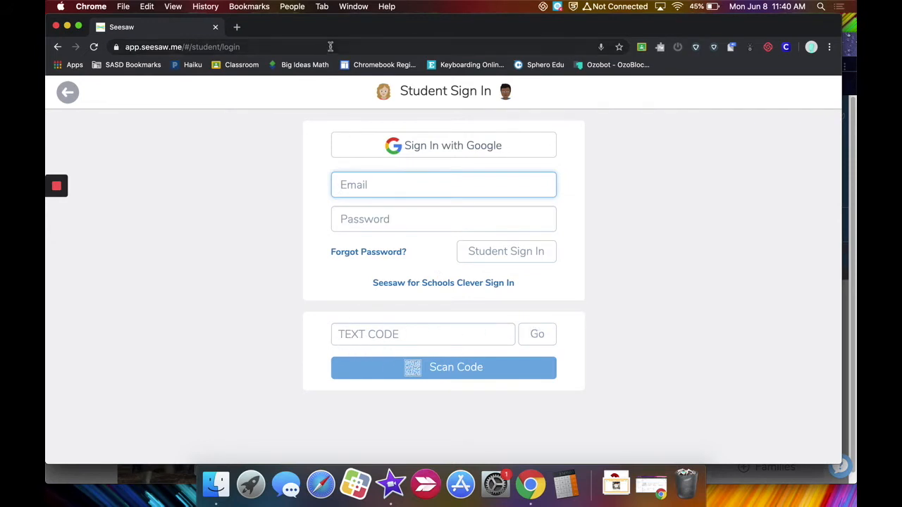
Copy the class join code from the first-time instructions in the teacher's invite email.
{"action": "left_click_drag", "start_coordinate": [322, 20], "coordinate": [719, 18]}
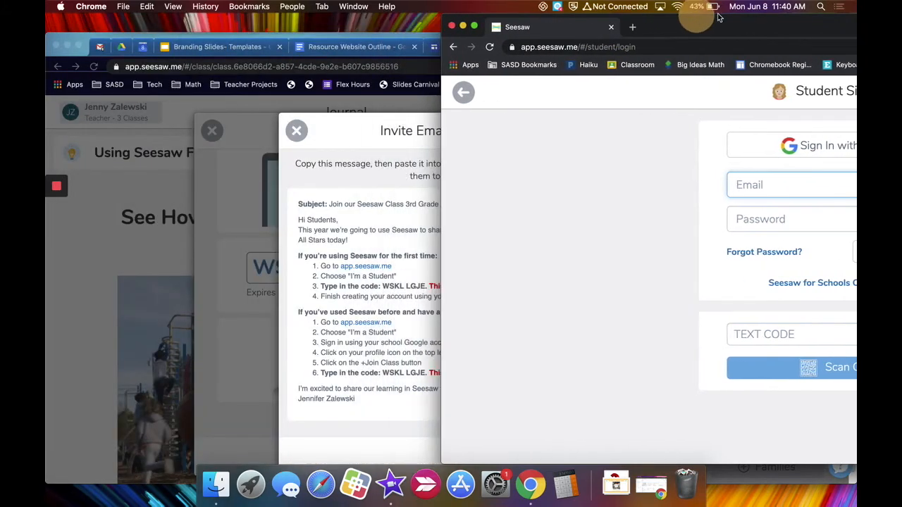
{"action": "left_click", "coordinate": [384, 288]}
{"action": "left_click_drag", "start_coordinate": [384, 287], "coordinate": [425, 286]}
{"action": "right_click", "coordinate": [402, 291]}
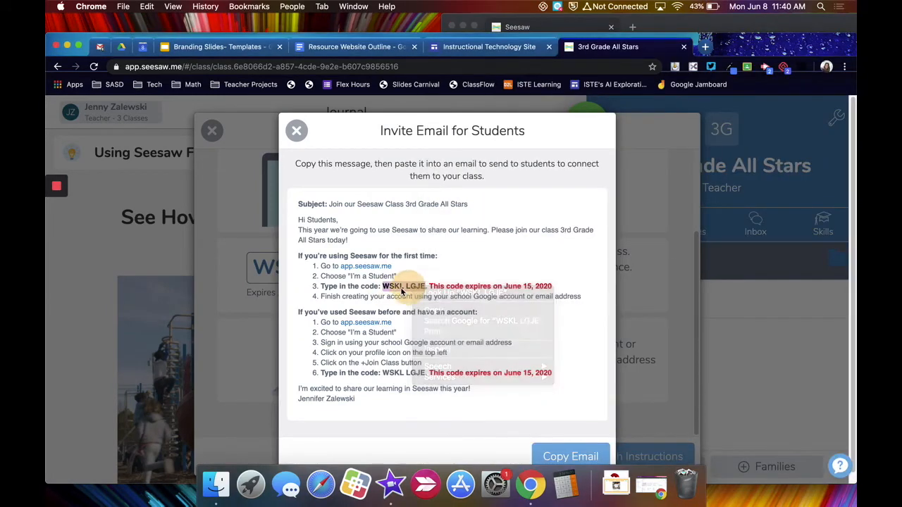
{"action": "right_click", "coordinate": [406, 292]}
{"action": "left_click", "coordinate": [417, 312]}
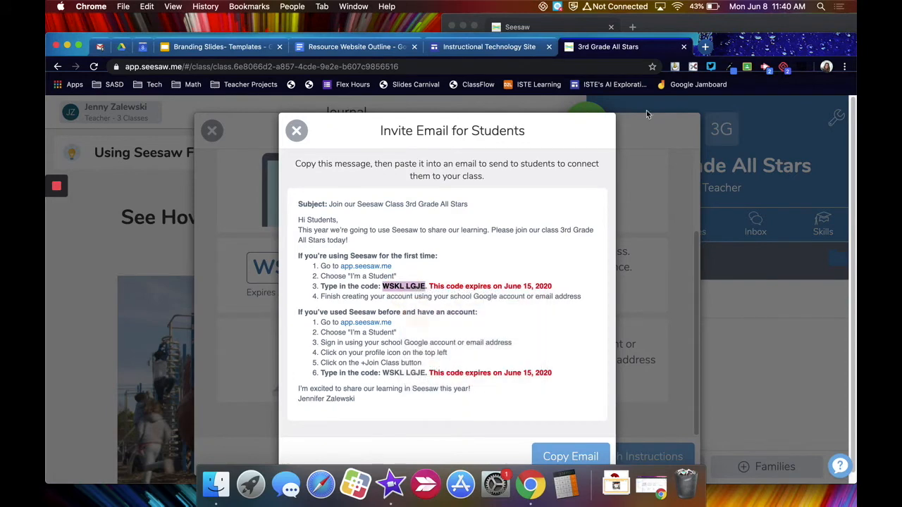
Paste the class join code into the text code field of the student sign-in page and submit it.
{"action": "left_click_drag", "start_coordinate": [737, 17], "coordinate": [377, 17]}
{"action": "left_click", "coordinate": [405, 335]}
{"action": "right_click", "coordinate": [405, 334]}
{"action": "left_click", "coordinate": [429, 371]}
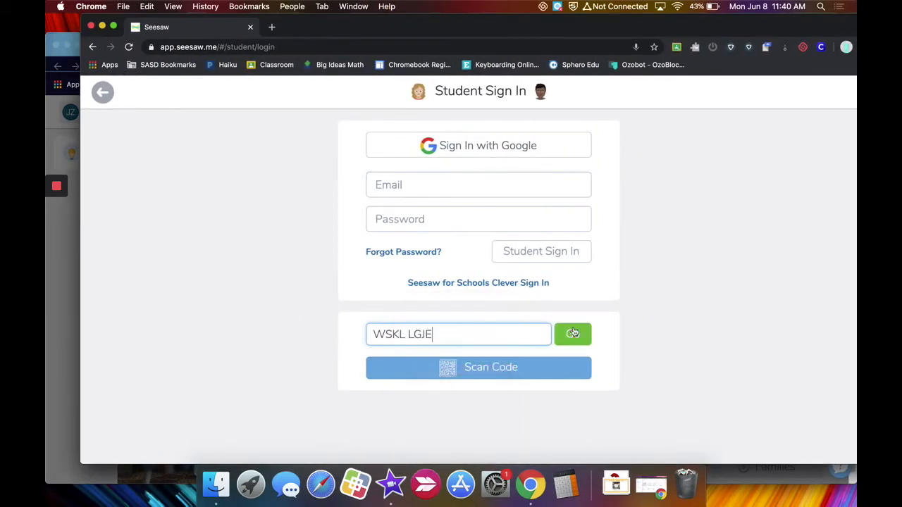
{"action": "left_click", "coordinate": [573, 336]}
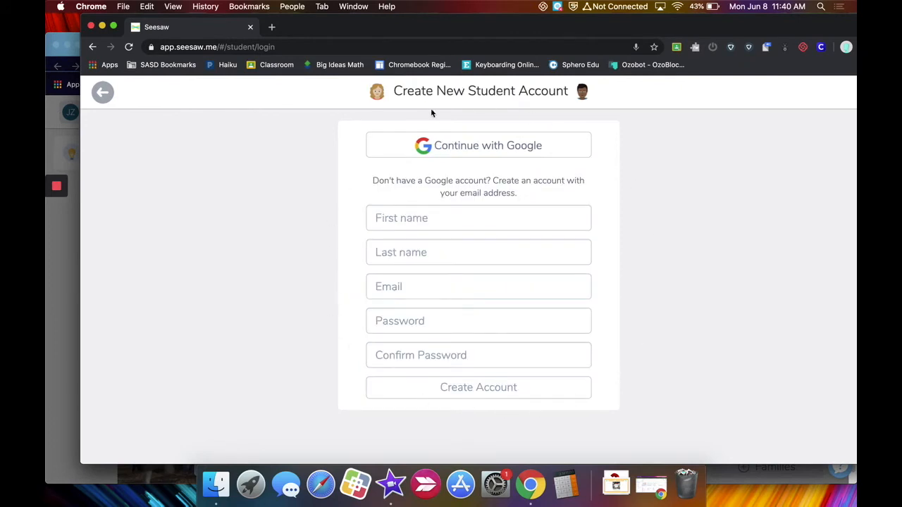
Join the class by continuing with the student's Google account.
{"action": "left_click", "coordinate": [399, 146]}
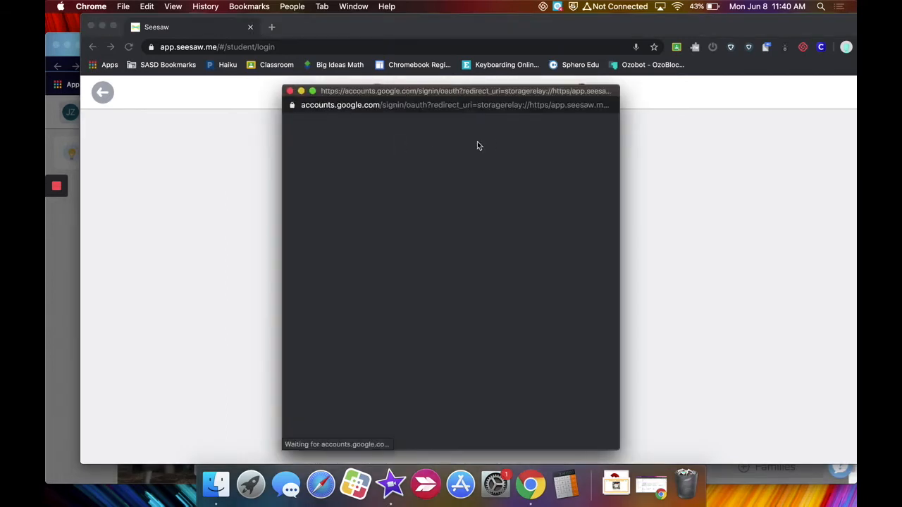
{"action": "left_click", "coordinate": [350, 231]}
{"action": "left_click", "coordinate": [378, 236]}
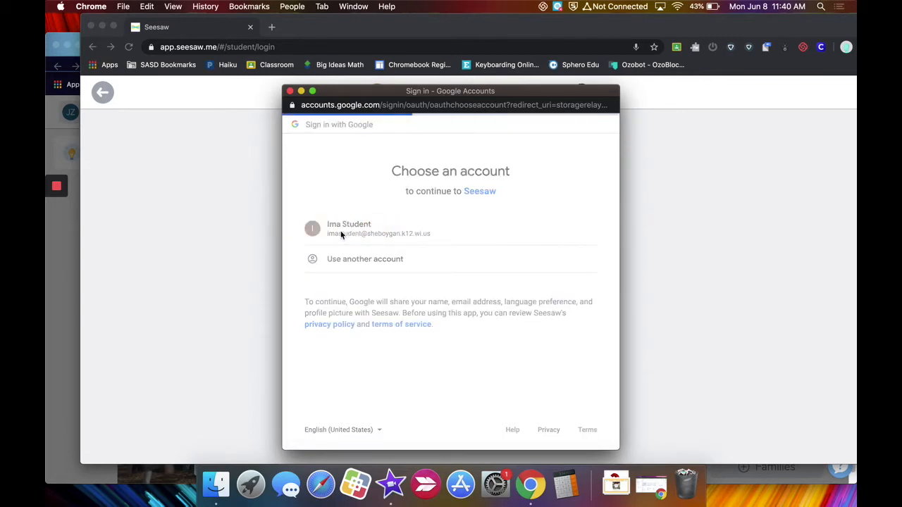
{"action": "left_click_drag", "start_coordinate": [356, 26], "coordinate": [334, 28]}
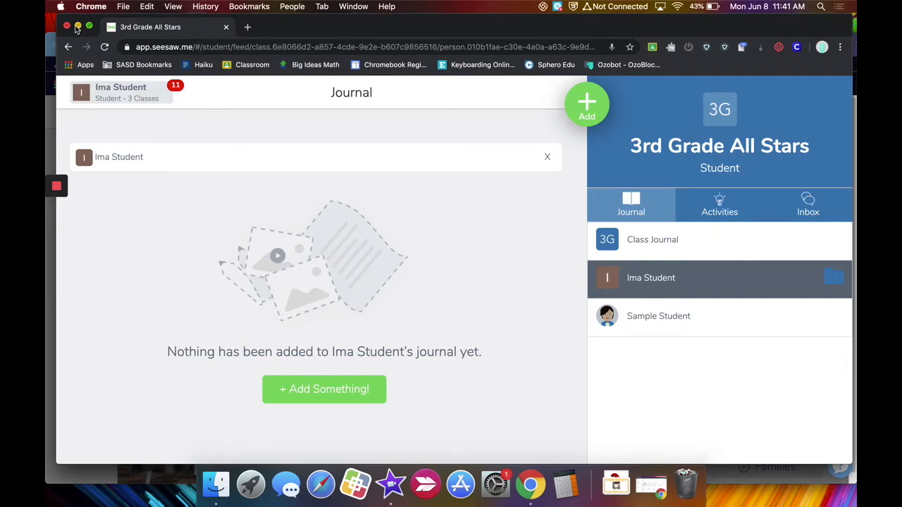
Return to the teacher's window, dismiss the invite email and sign-in instructions, and reload the class page.
{"action": "left_click", "coordinate": [78, 27]}
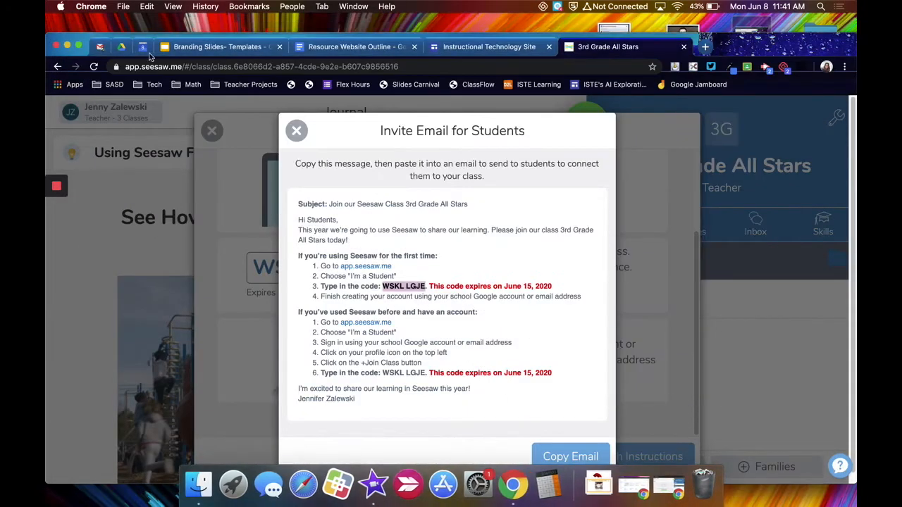
{"action": "left_click", "coordinate": [296, 132]}
{"action": "left_click", "coordinate": [211, 131]}
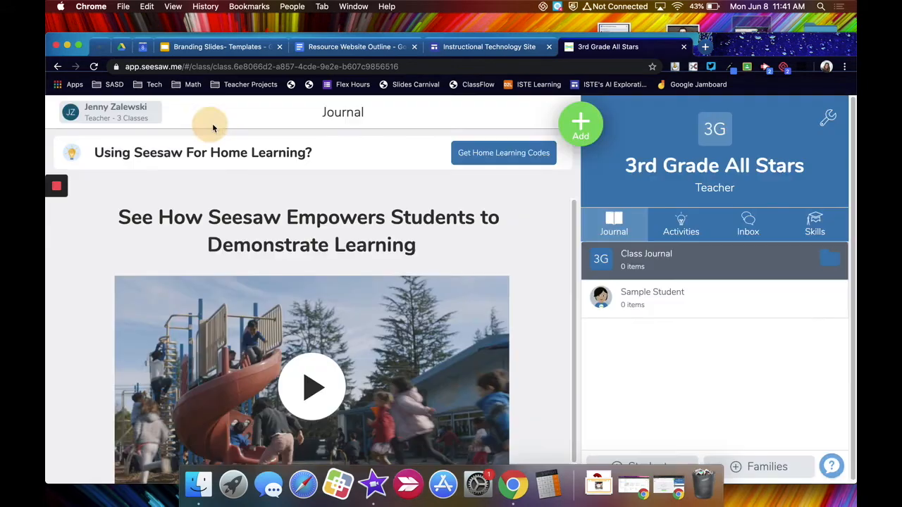
{"action": "left_click_drag", "start_coordinate": [707, 39], "coordinate": [707, 20]}
{"action": "left_click", "coordinate": [94, 47]}
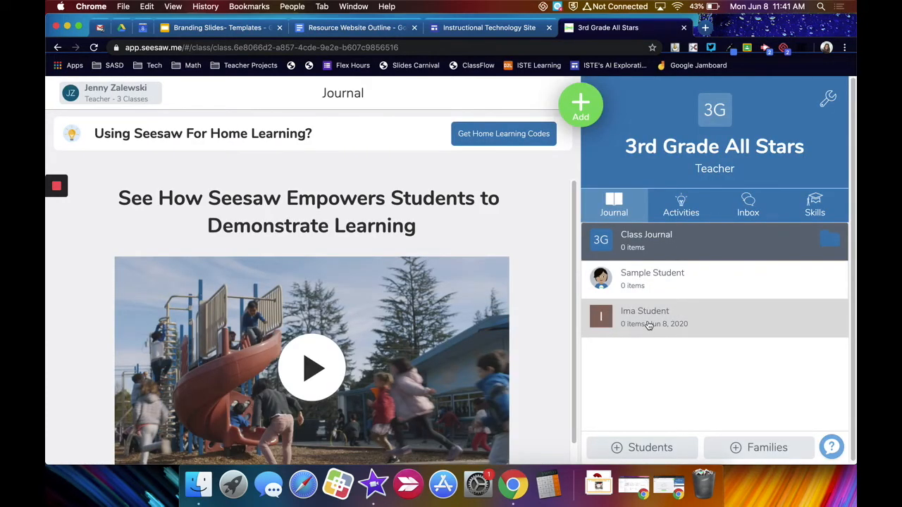
Review the co-teacher invitation options under Manage Teachers in the class settings.
{"action": "left_click", "coordinate": [827, 100]}
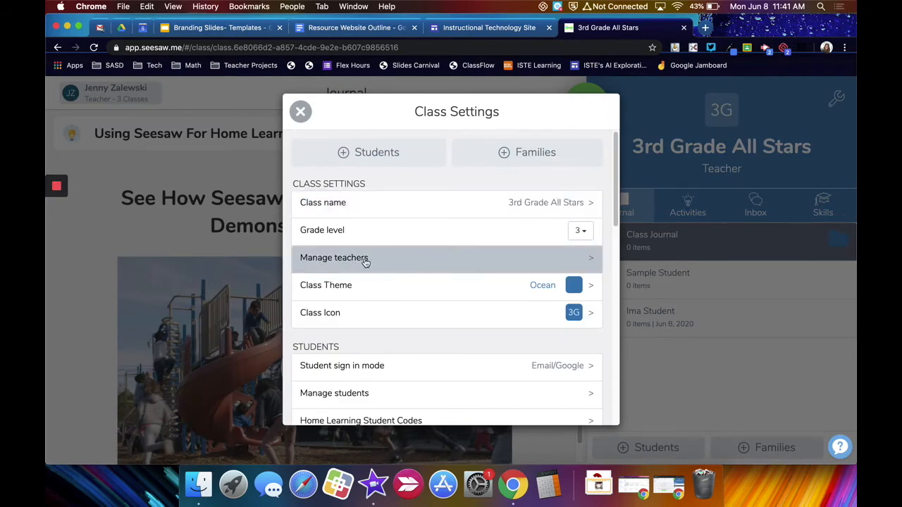
{"action": "left_click", "coordinate": [334, 259]}
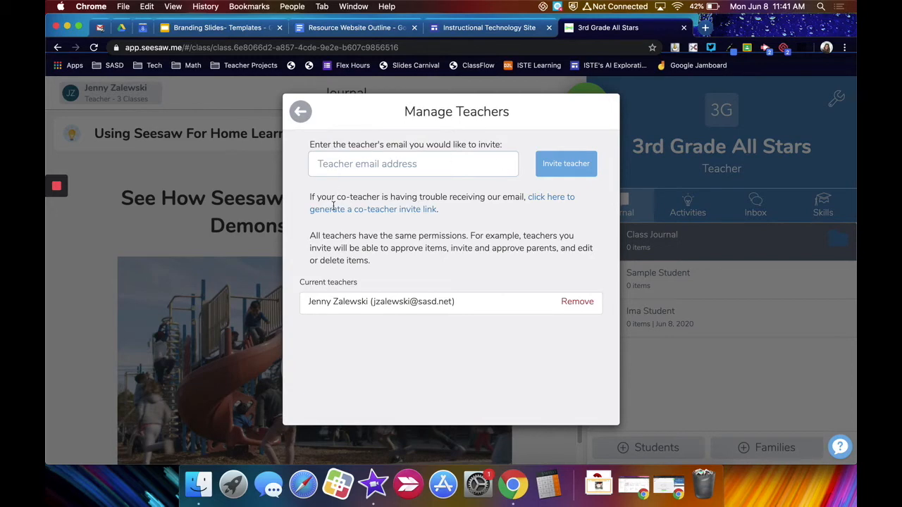
{"action": "left_click", "coordinate": [300, 113]}
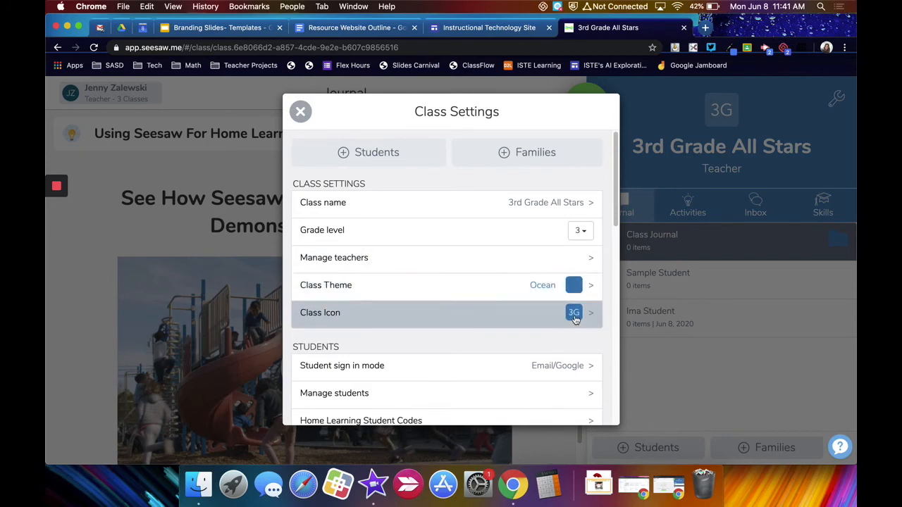
Review the available student sign-in modes in the class settings without changing the selection.
{"action": "left_click_drag", "start_coordinate": [615, 177], "coordinate": [617, 238]}
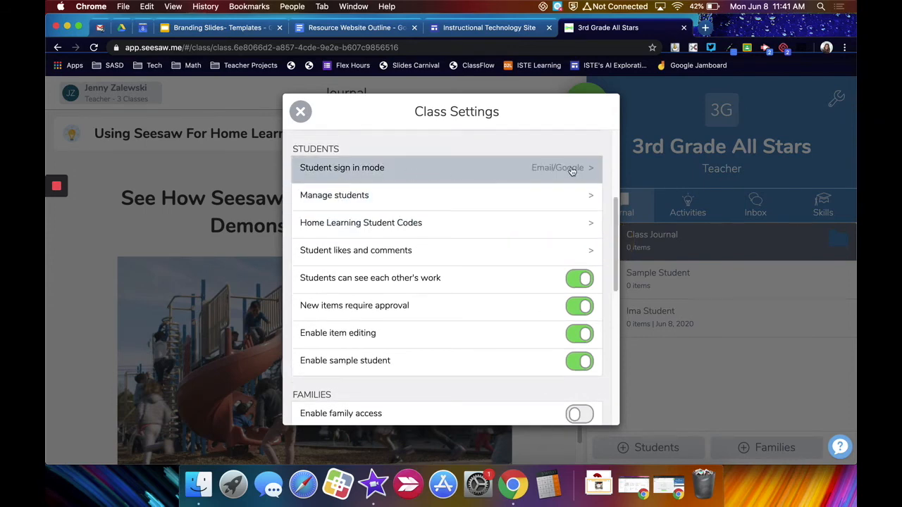
{"action": "left_click", "coordinate": [446, 170]}
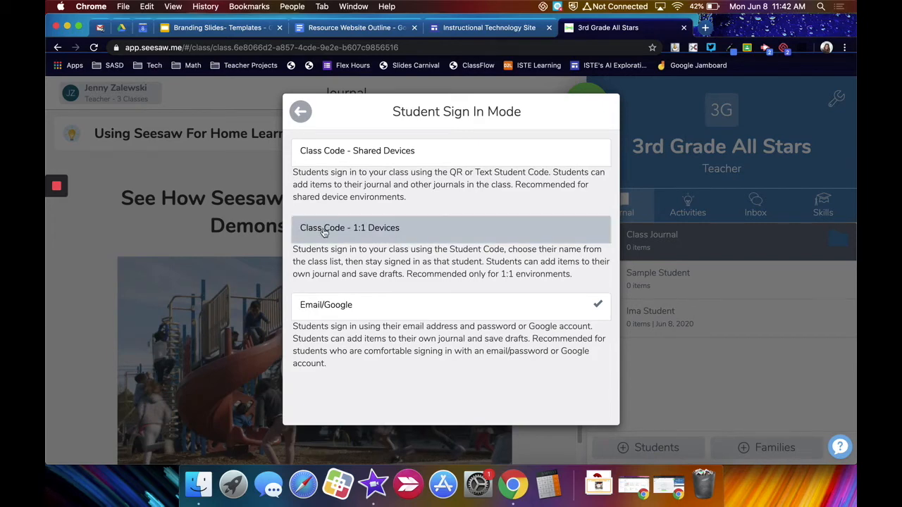
{"action": "left_click", "coordinate": [301, 113]}
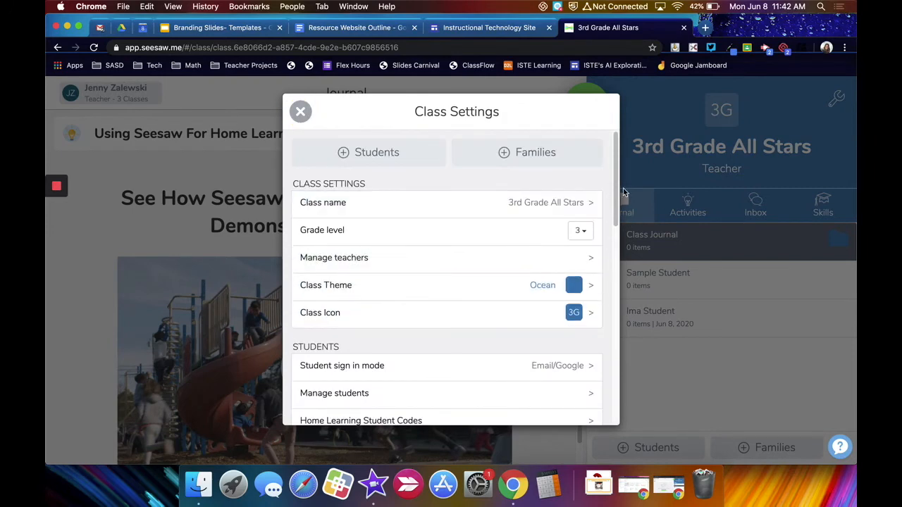
View the newly joined student's details in the class's student management list.
{"action": "scroll", "coordinate": [618, 201], "scroll_direction": "down", "scroll_amount": 5}
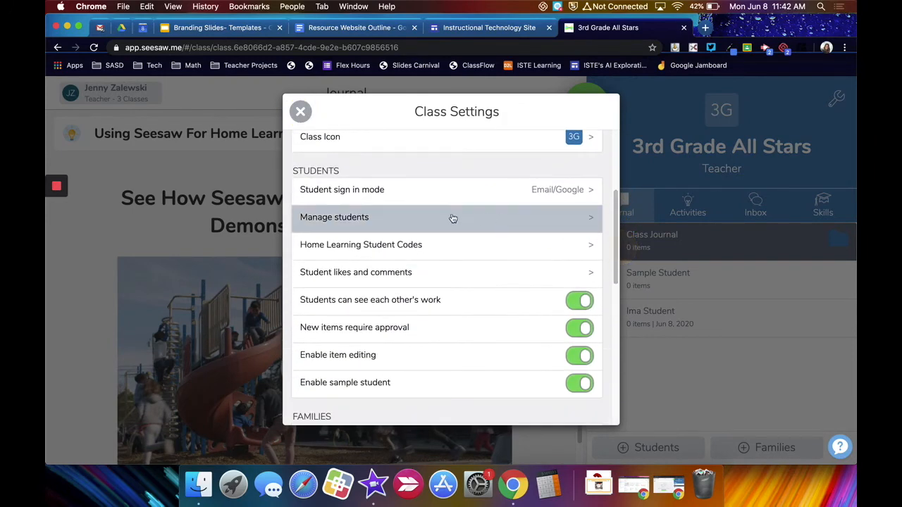
{"action": "left_click", "coordinate": [330, 220]}
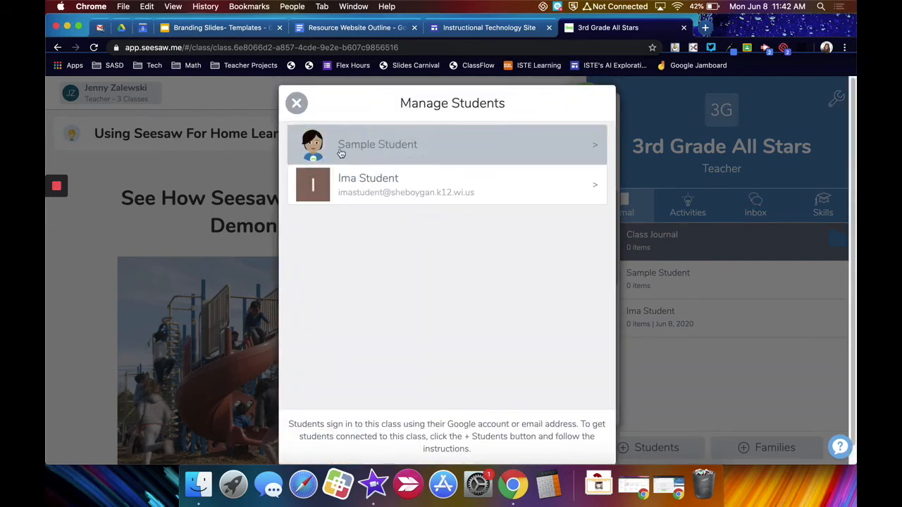
{"action": "left_click", "coordinate": [561, 186]}
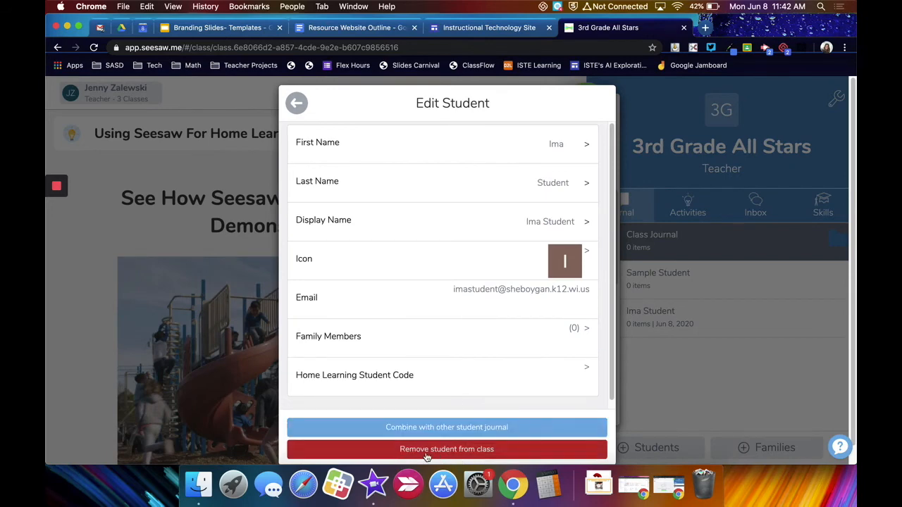
Return to the class settings and turn off students seeing each other's work, confirming the change.
{"action": "left_click", "coordinate": [296, 103]}
{"action": "left_click", "coordinate": [296, 102]}
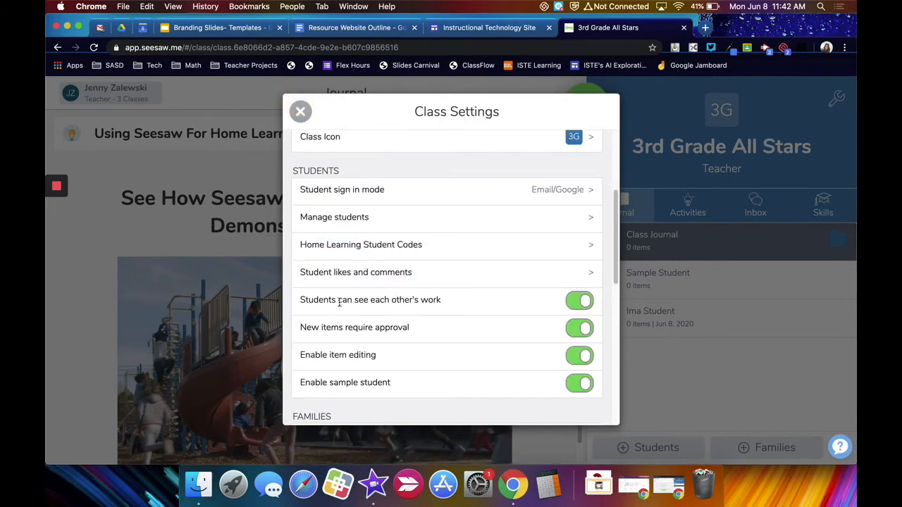
{"action": "left_click", "coordinate": [576, 302]}
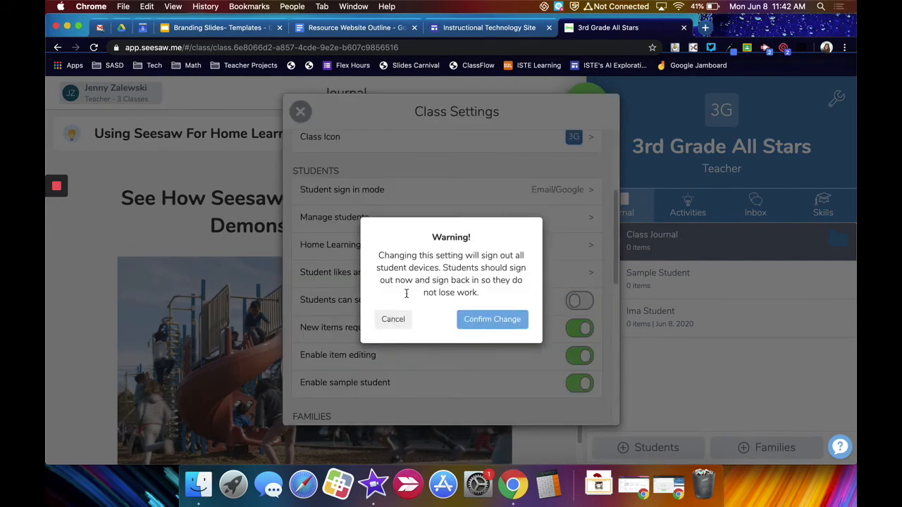
{"action": "left_click", "coordinate": [485, 322]}
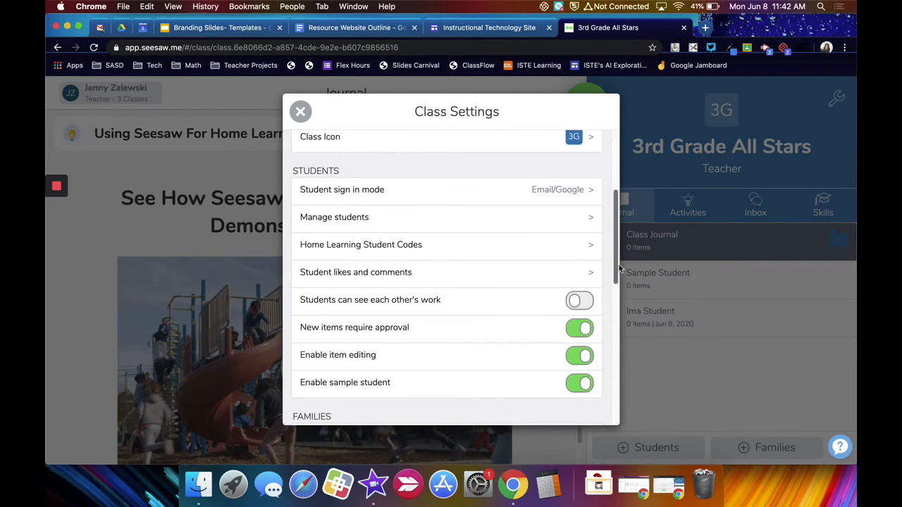
Enable family access for the class.
{"action": "scroll", "coordinate": [618, 282], "scroll_direction": "down", "scroll_amount": 3}
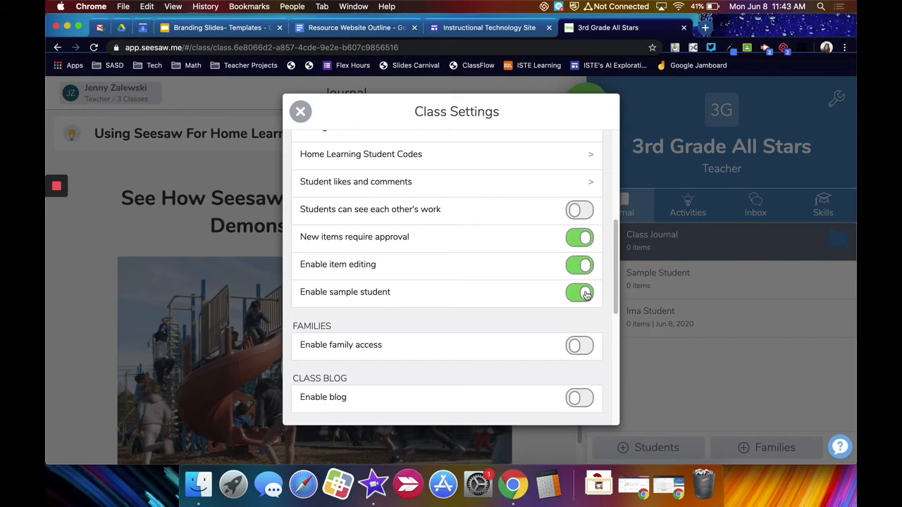
{"action": "left_click_drag", "start_coordinate": [617, 275], "coordinate": [618, 322]}
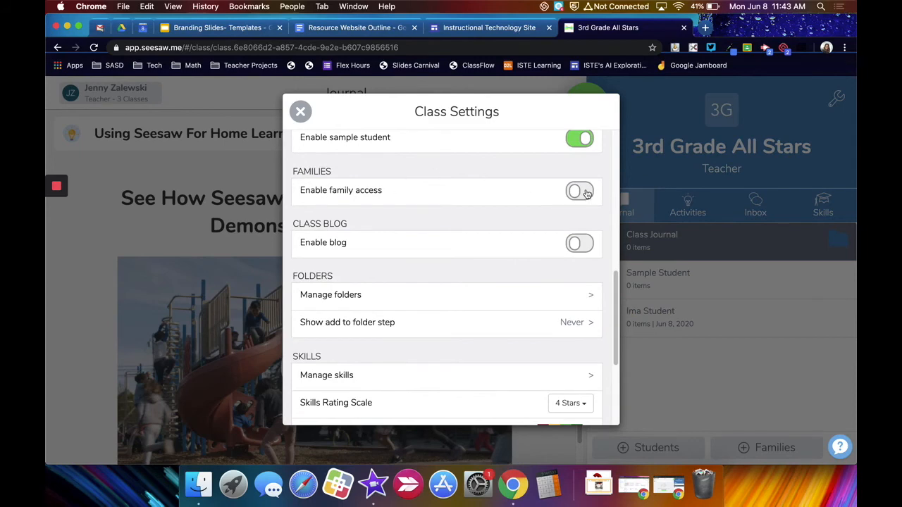
{"action": "left_click", "coordinate": [587, 194]}
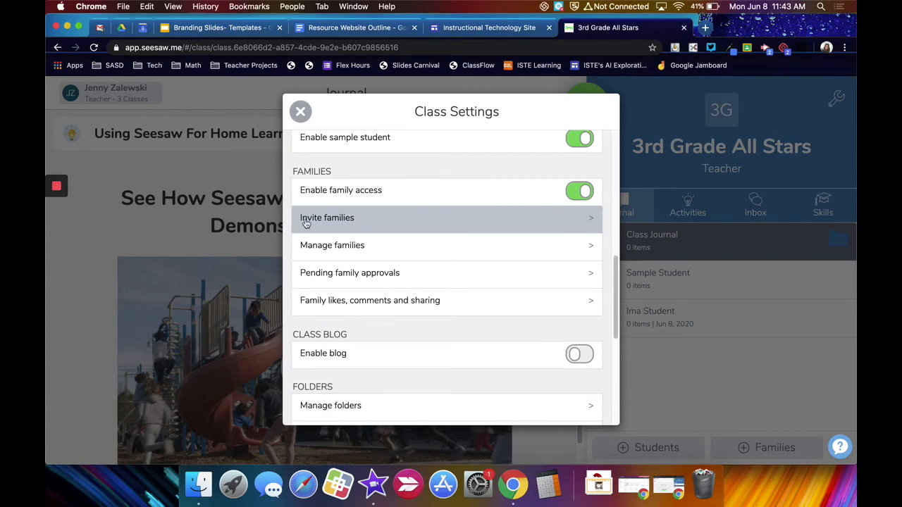
Print the paper family invites in English from the family invitation page and return to the class journal.
{"action": "left_click", "coordinate": [340, 220]}
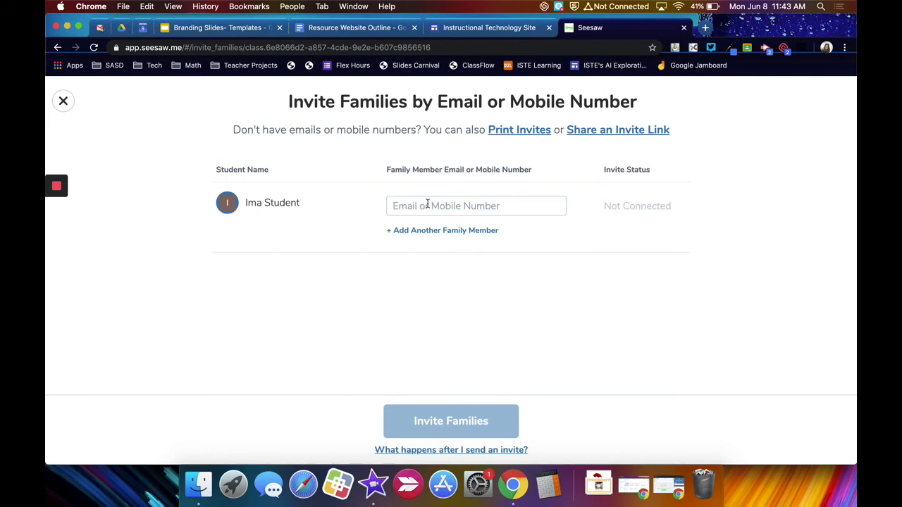
{"action": "left_click", "coordinate": [522, 132]}
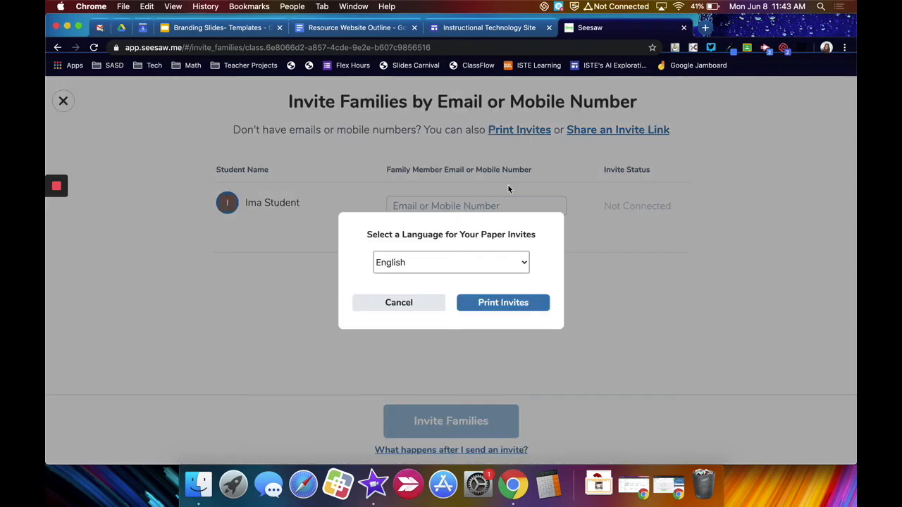
{"action": "left_click", "coordinate": [523, 261]}
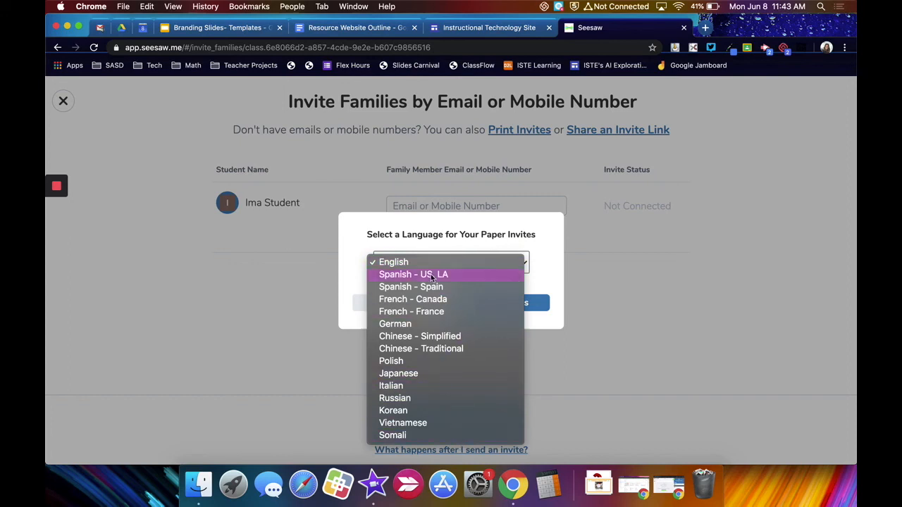
{"action": "left_click", "coordinate": [385, 264]}
{"action": "left_click", "coordinate": [512, 304]}
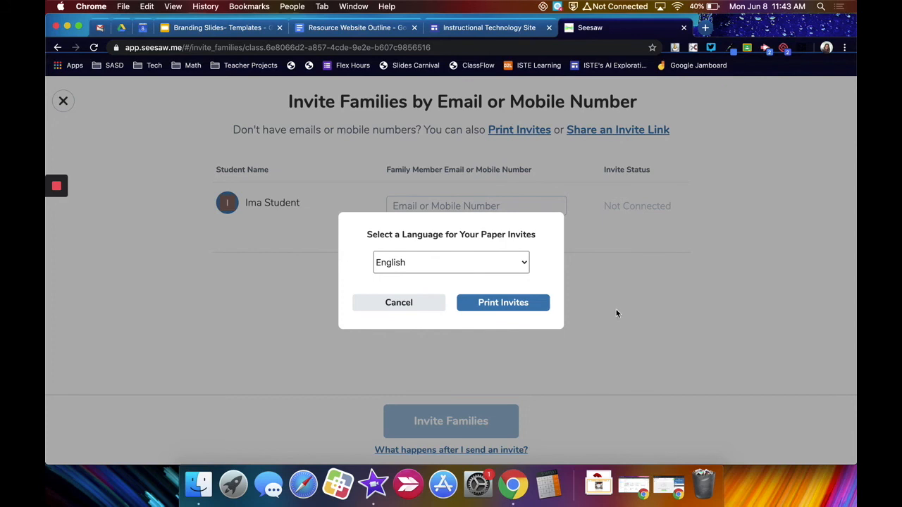
{"action": "left_click", "coordinate": [395, 304]}
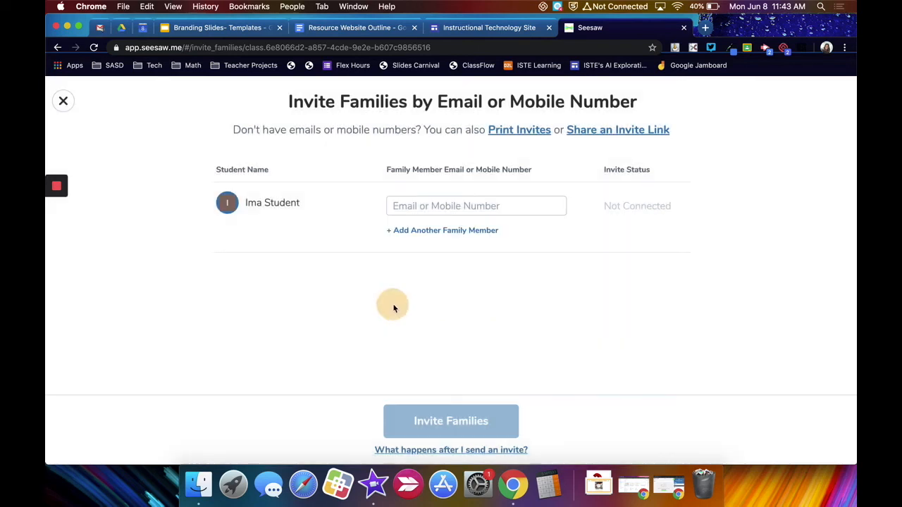
{"action": "left_click", "coordinate": [56, 101]}
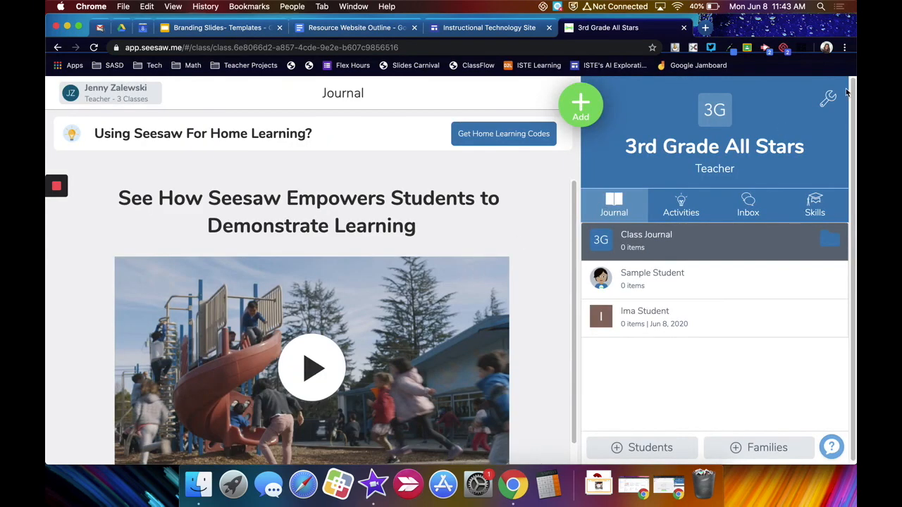
Reopen the class settings and look over the class and student options.
{"action": "left_click", "coordinate": [827, 101]}
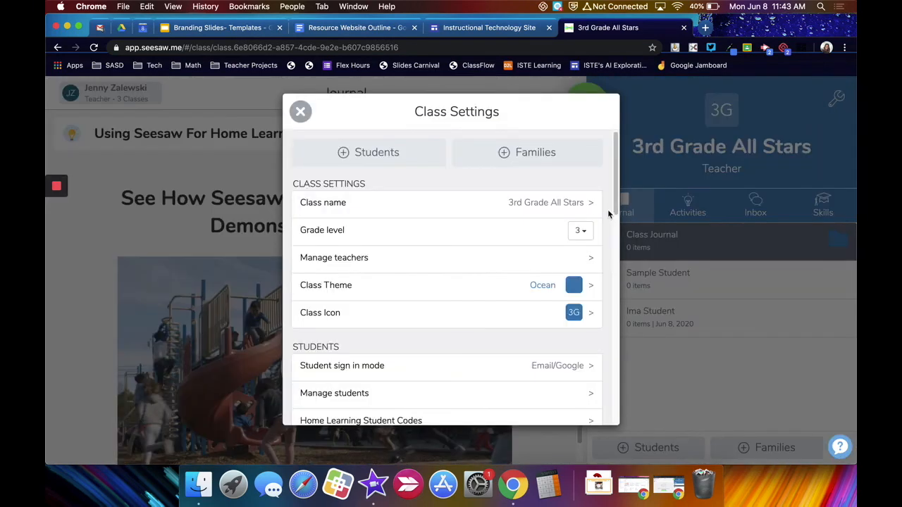
{"action": "left_click_drag", "start_coordinate": [618, 203], "coordinate": [618, 131]}
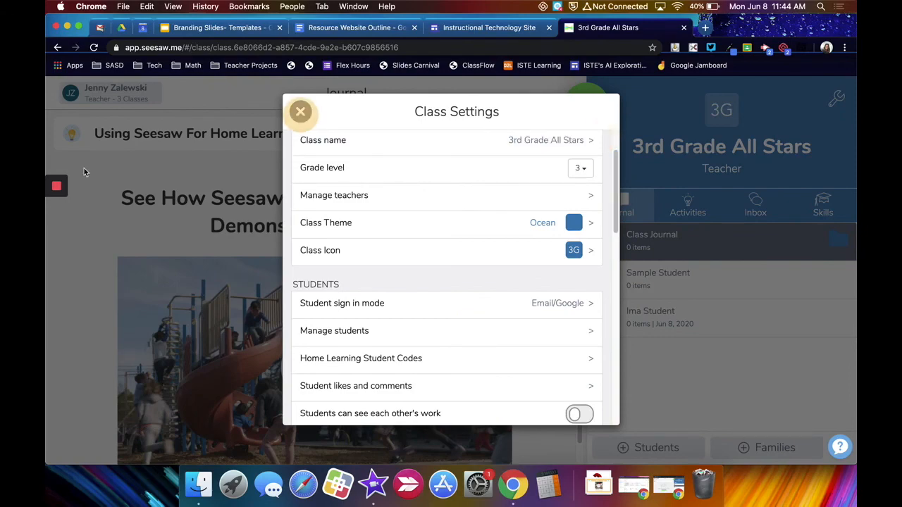